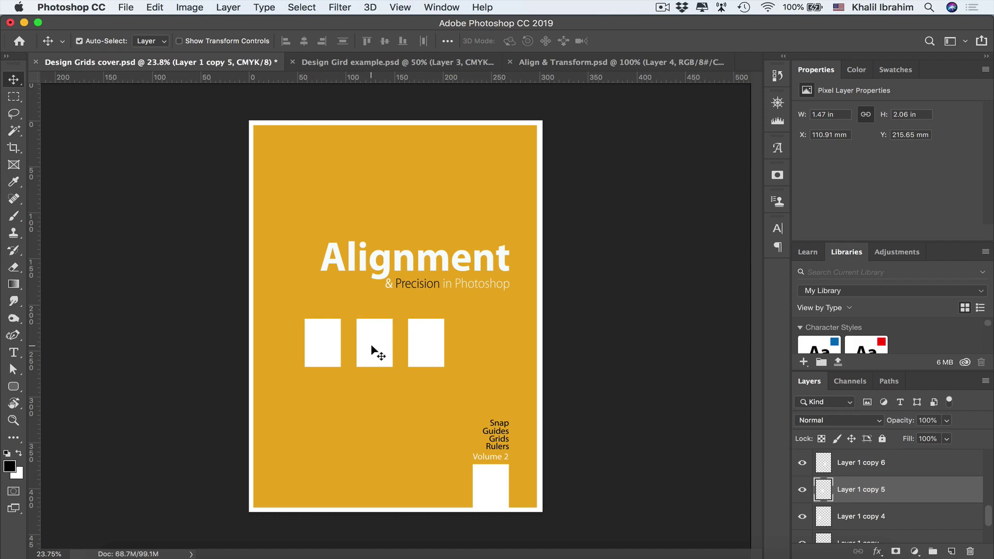
Switch the Align To reference from Selection to Canvas in the align options.
left_click(448, 42)
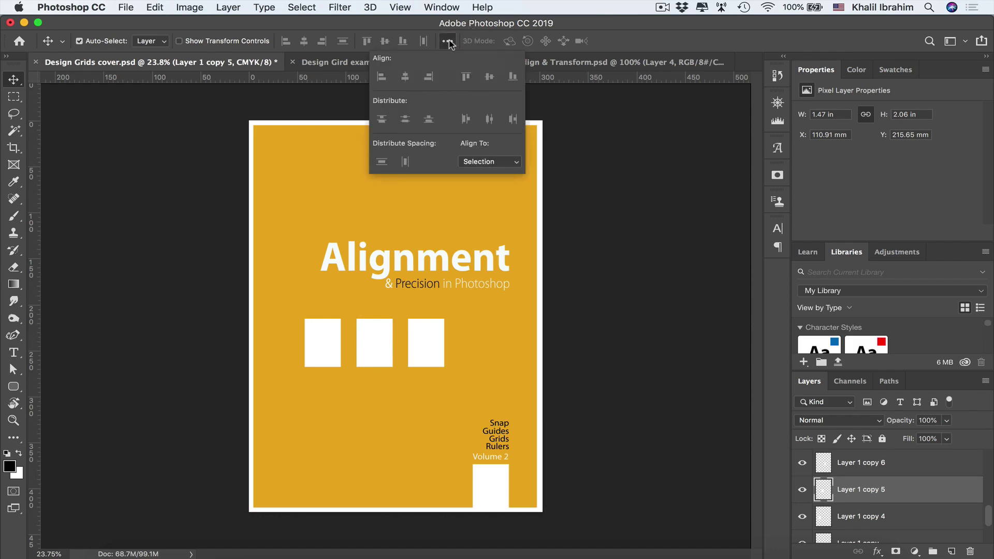
left_click(509, 162)
left_click(492, 171)
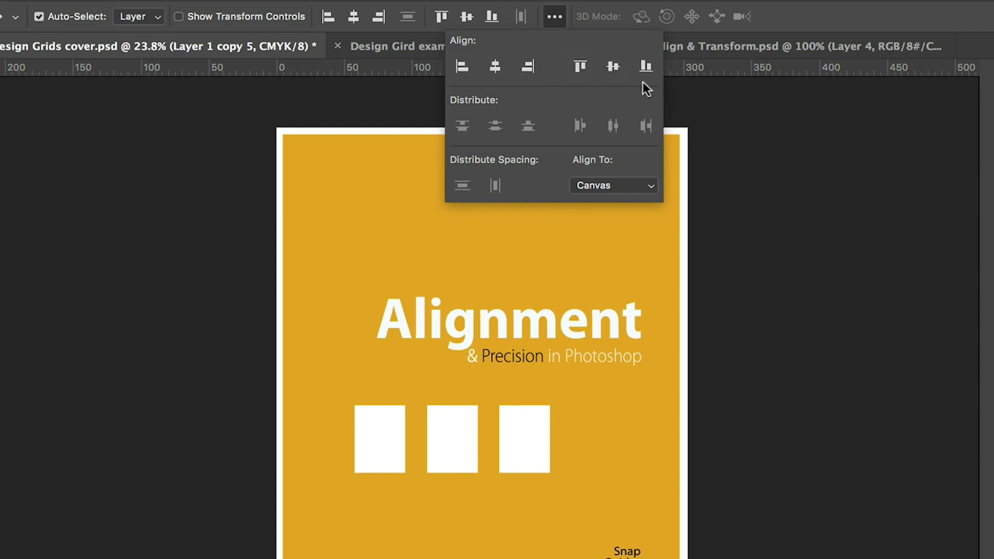
Align the middle rectangle to the canvas's centres, left, right, top and finally bottom edges.
left_click(613, 67)
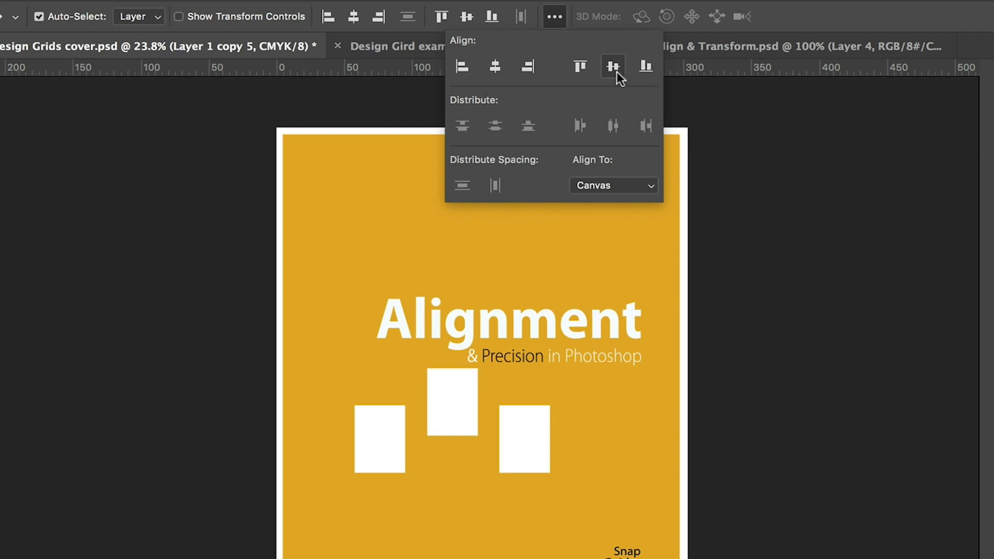
left_click(496, 67)
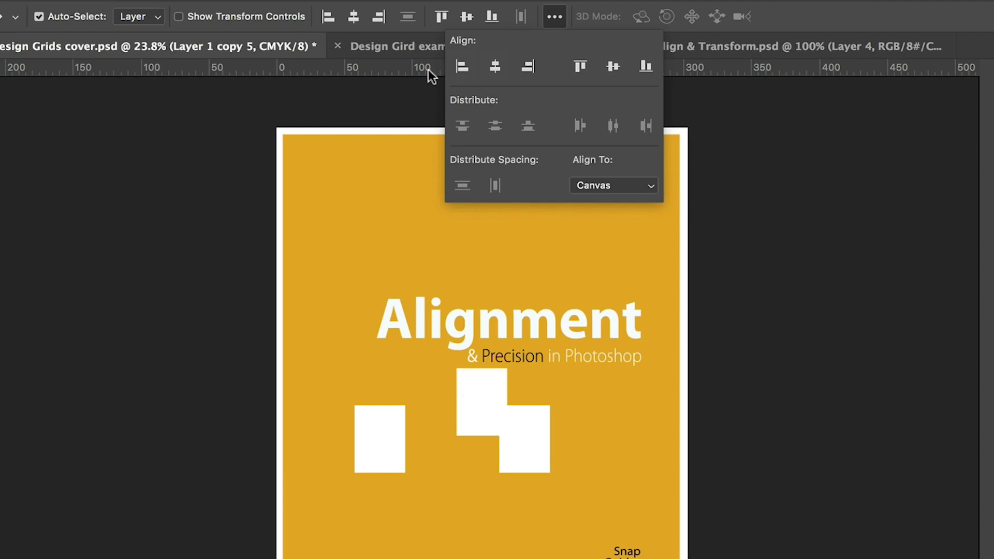
left_click(466, 68)
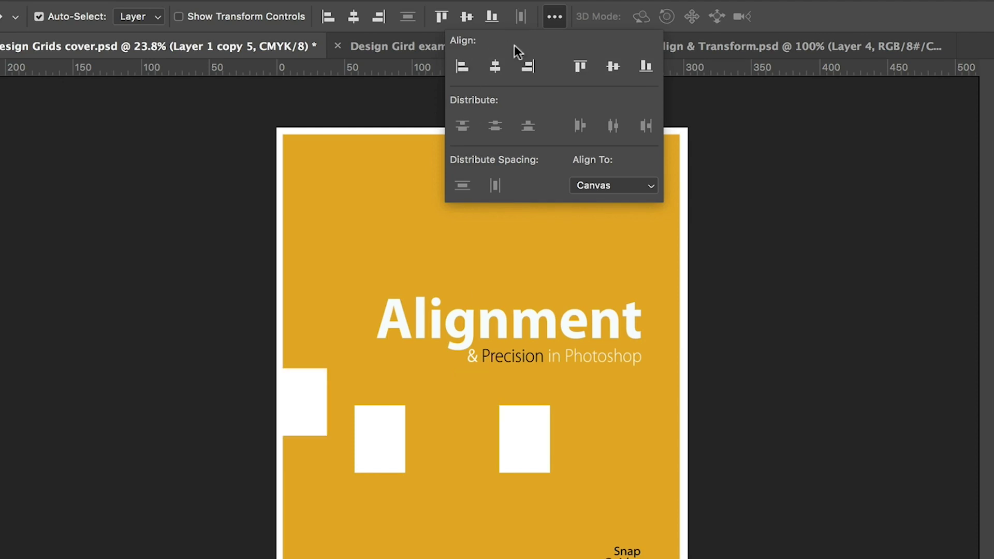
left_click(528, 66)
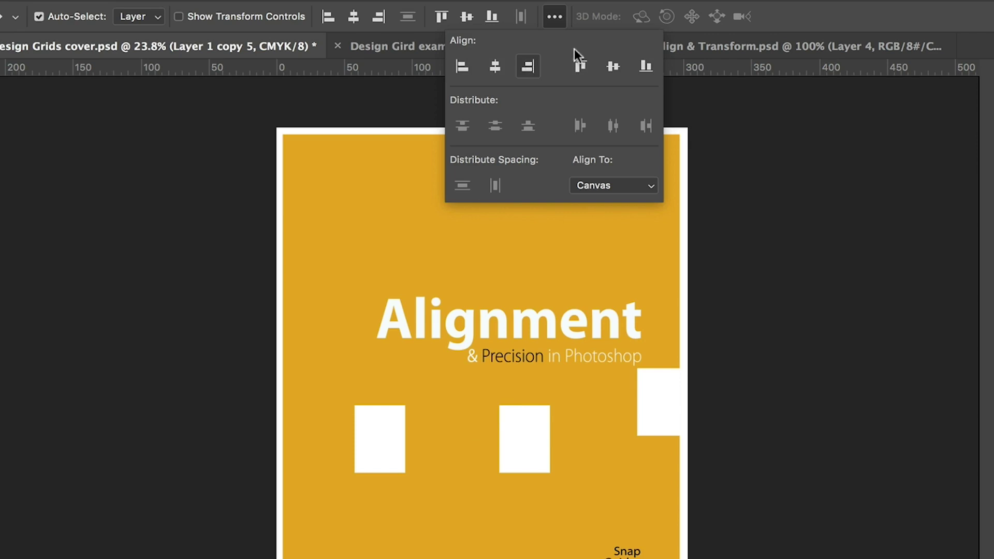
left_click(580, 66)
left_click(646, 67)
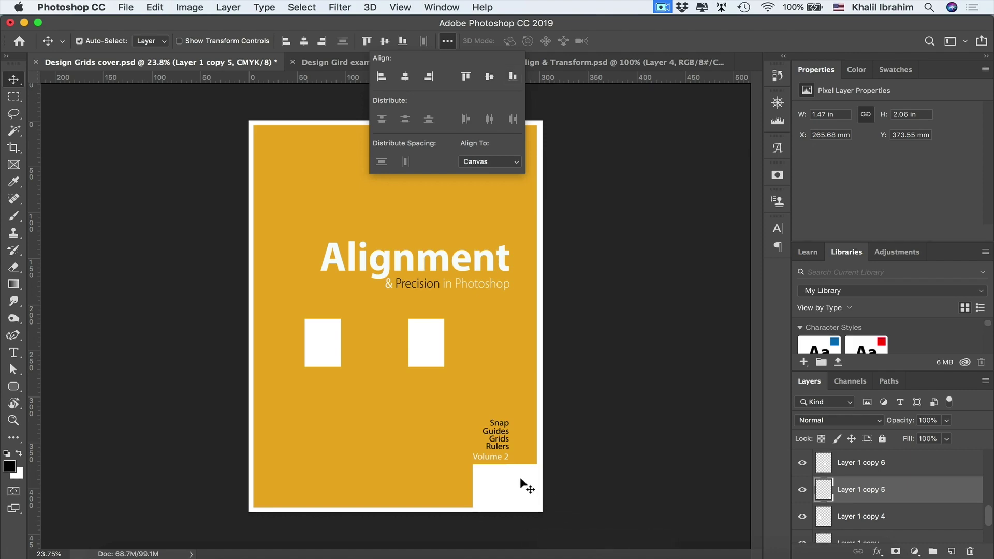
Move the middle rectangle back between the others and scale it up to 125%.
left_click_drag(509, 479, 372, 337)
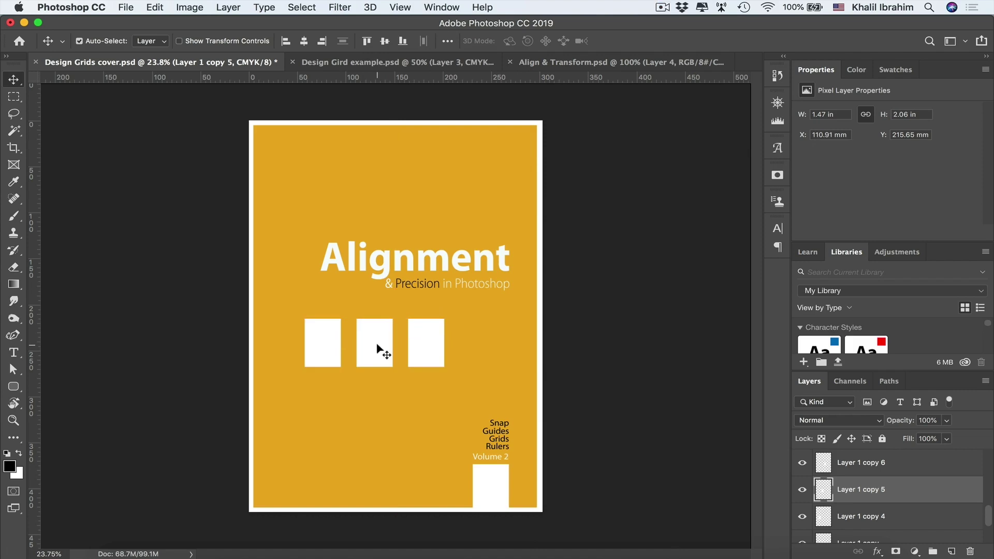
key("super+t")
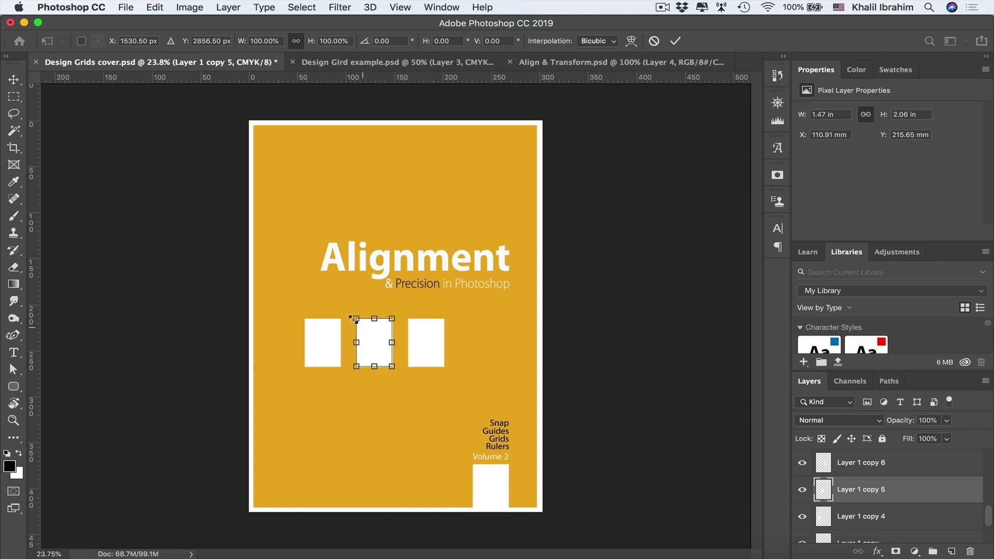
left_click_drag(352, 318, 341, 310)
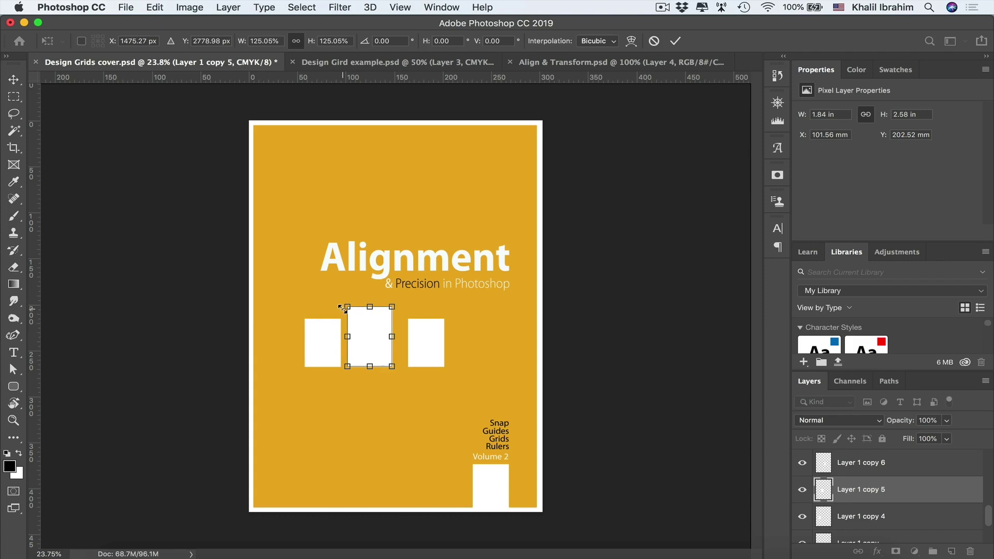
key("Return")
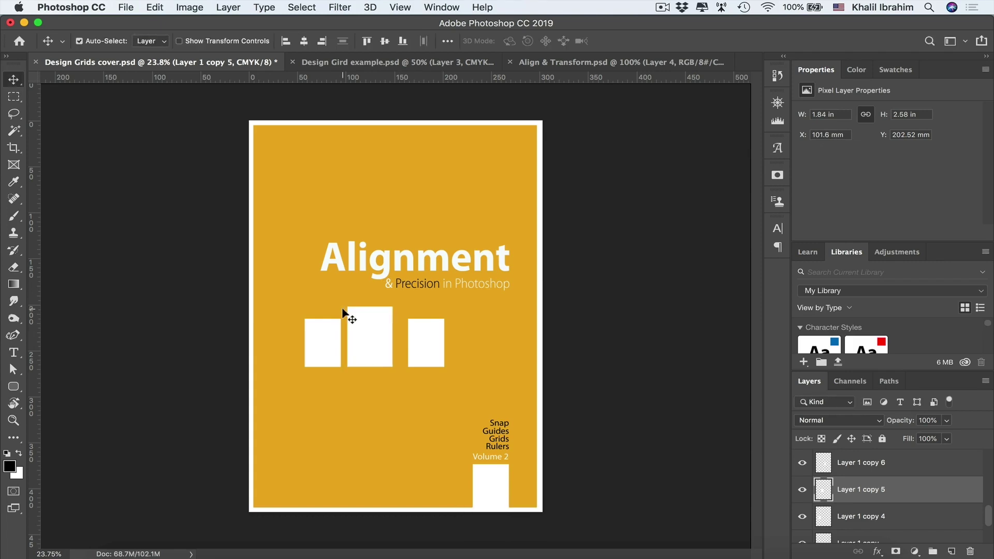
Shift-select the left and right rectangles alongside the middle one and show the align options.
key("shift")
left_click(331, 337, "shift")
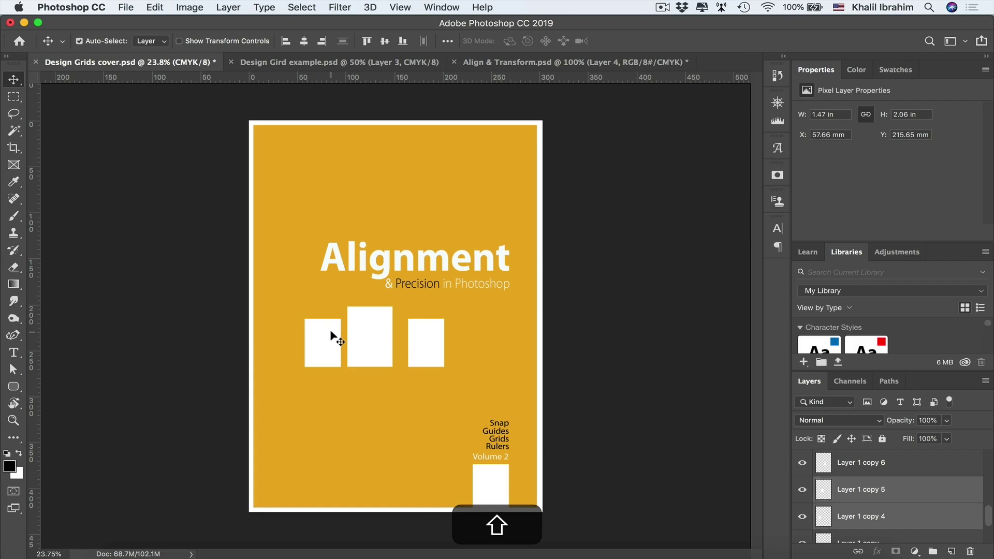
left_click(434, 346, "shift")
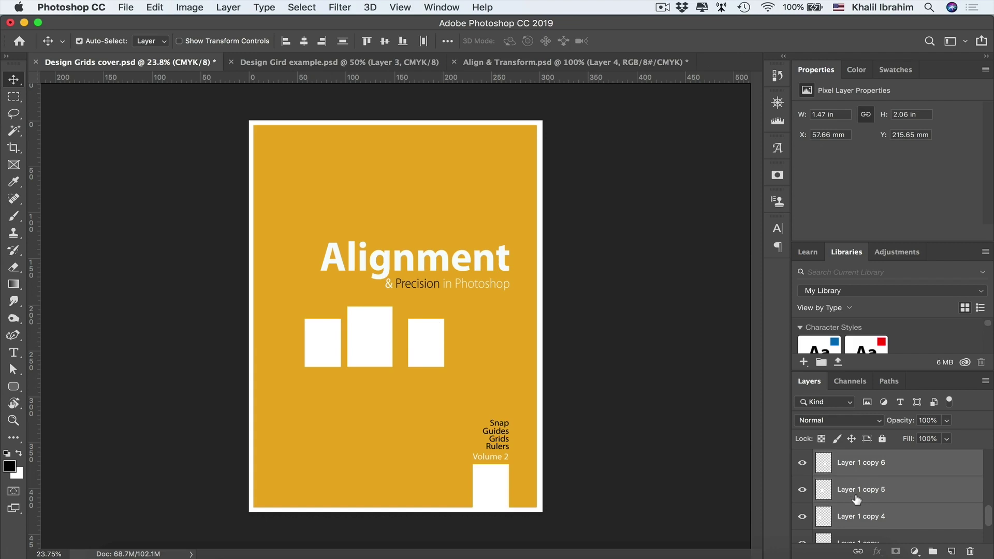
left_click(447, 42)
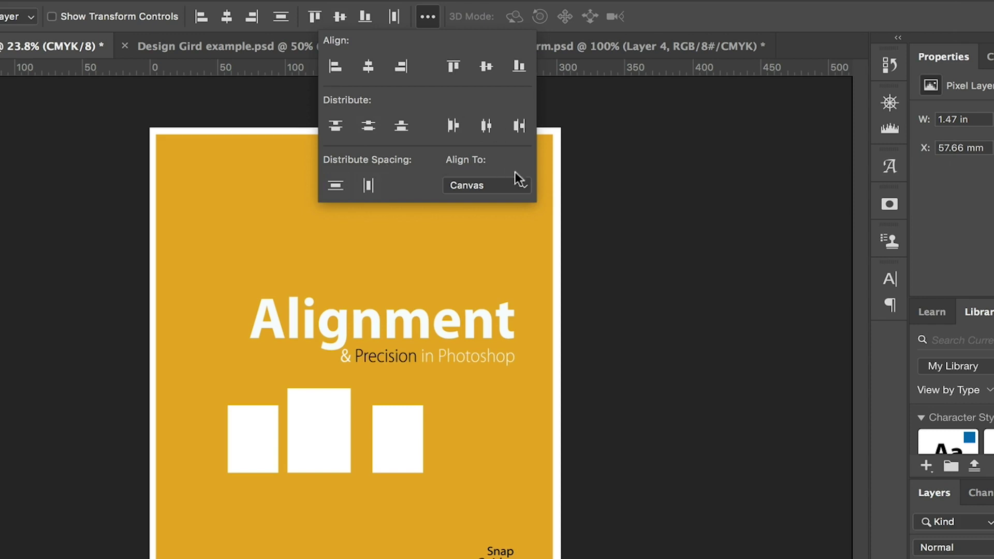
Set Align To to Selection and distribute the three rectangles evenly across.
left_click(513, 185)
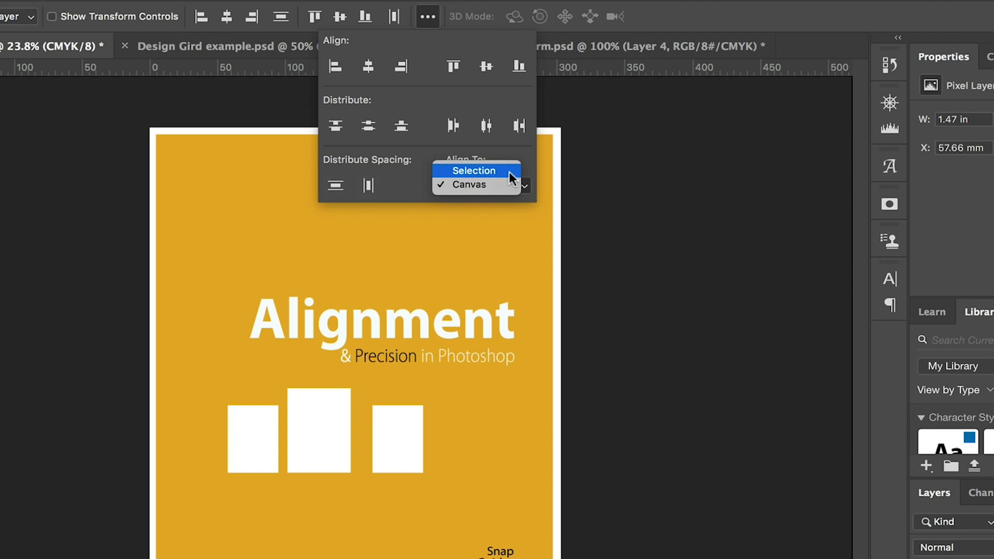
left_click(491, 171)
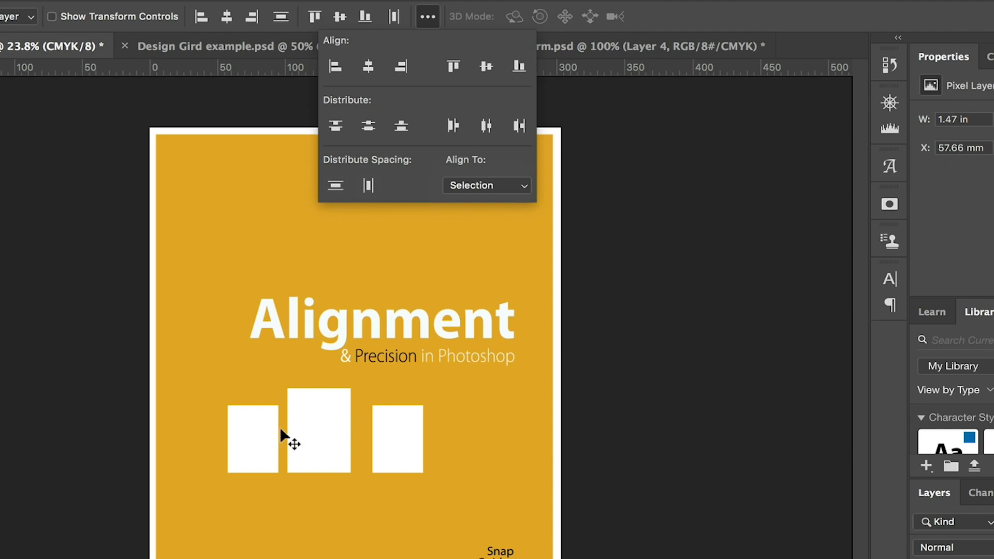
left_click(368, 186)
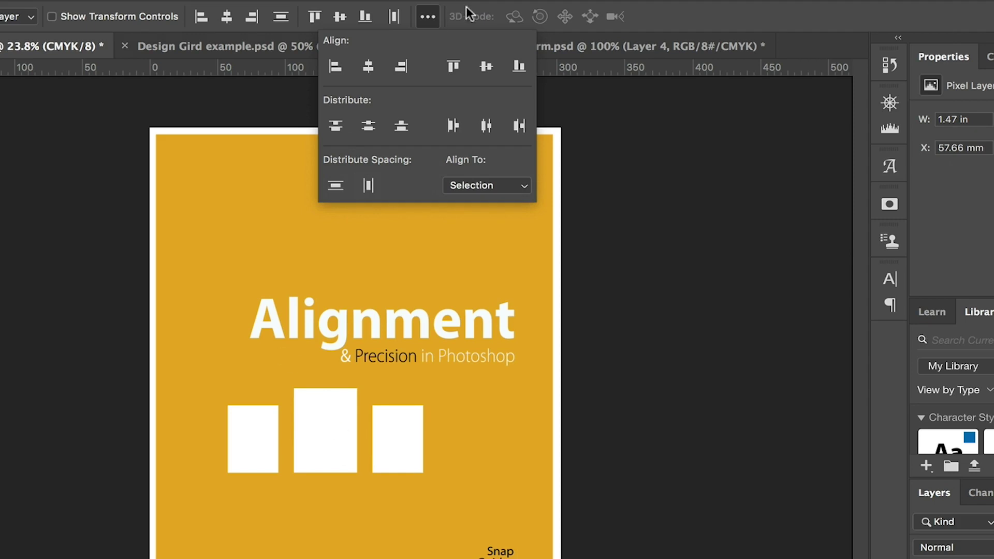
Try top and bottom alignment, then vertically centre the side rectangles on the middle one.
left_click(453, 70)
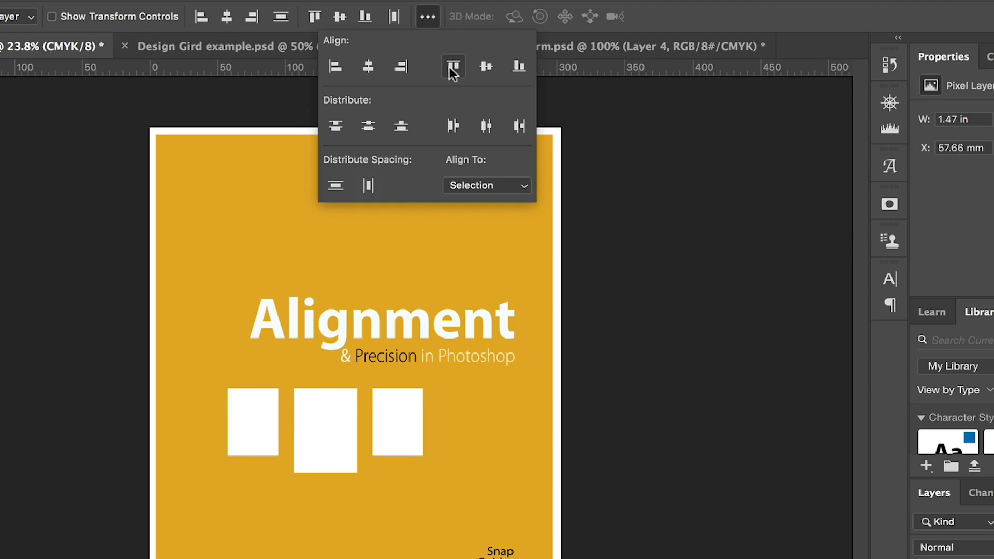
left_click(519, 66)
left_click(486, 67)
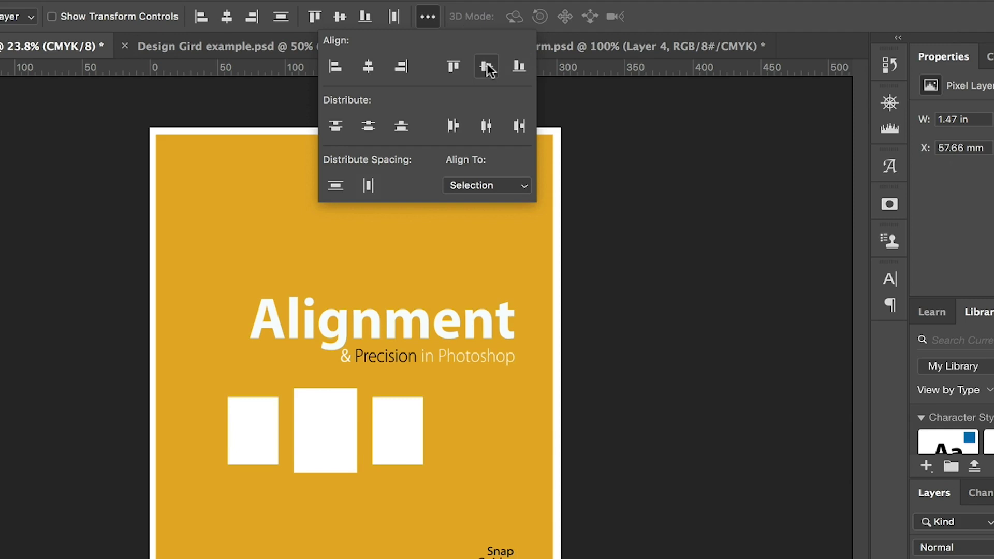
Shrink the right rectangle to about 68% with Free Transform.
left_click(456, 442)
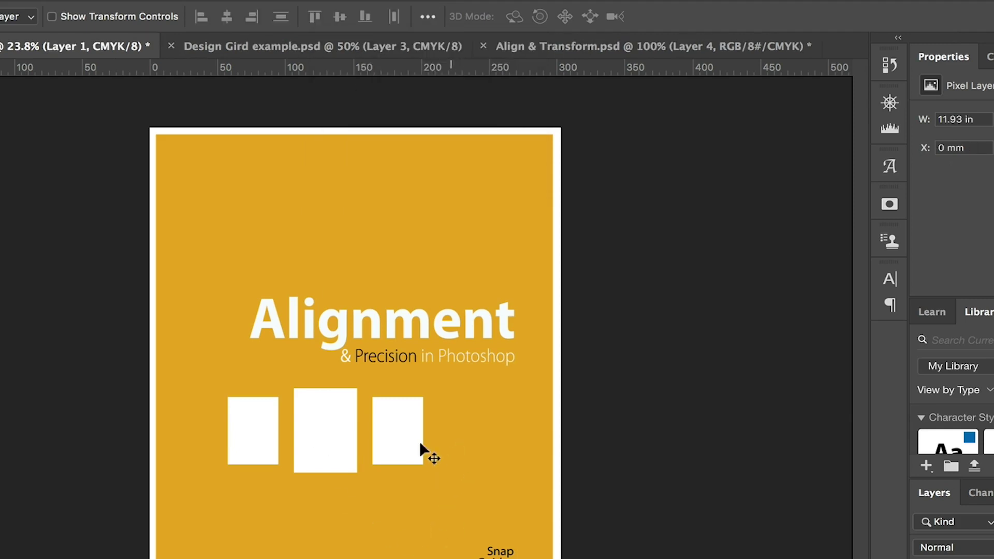
left_click(409, 441)
key("ctrl+t")
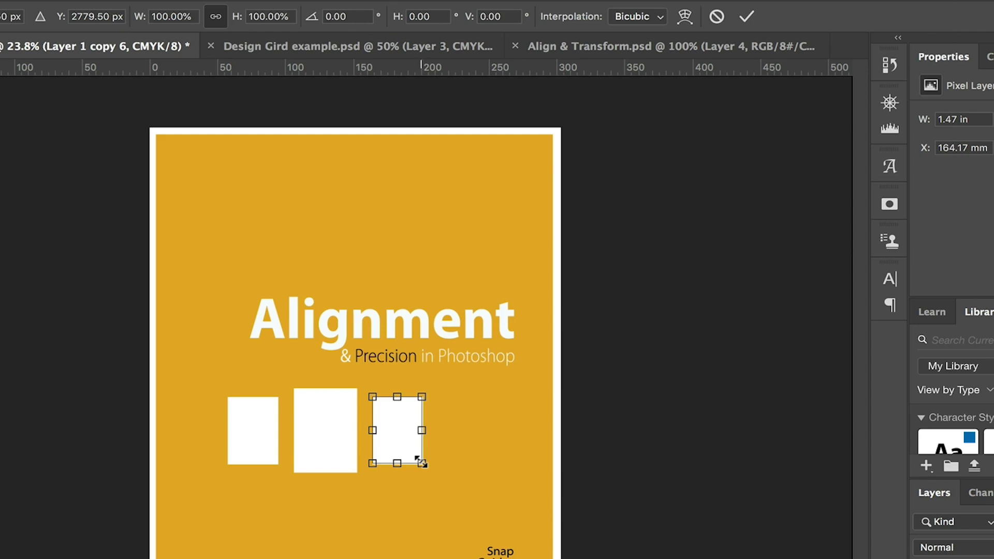
left_click_drag(420, 461, 404, 442)
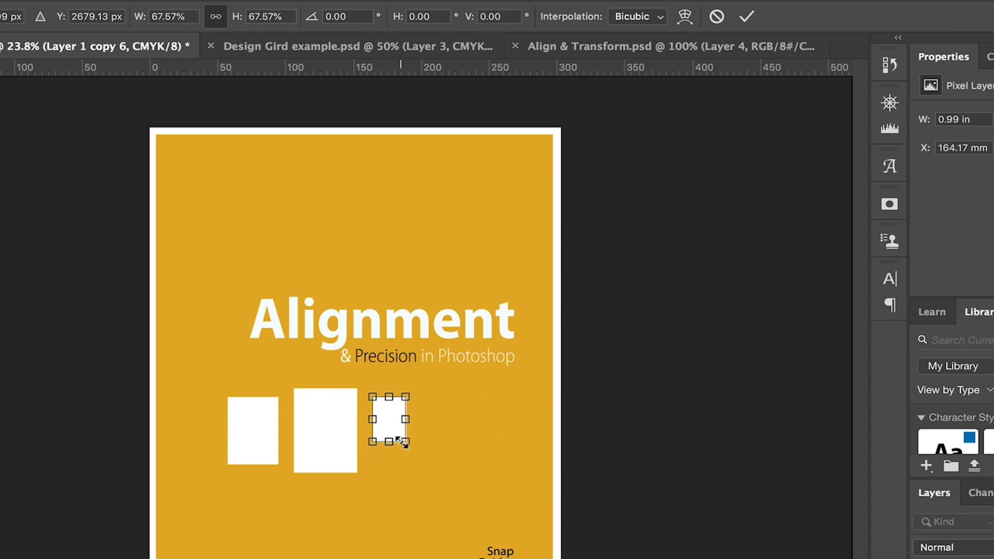
key("Return")
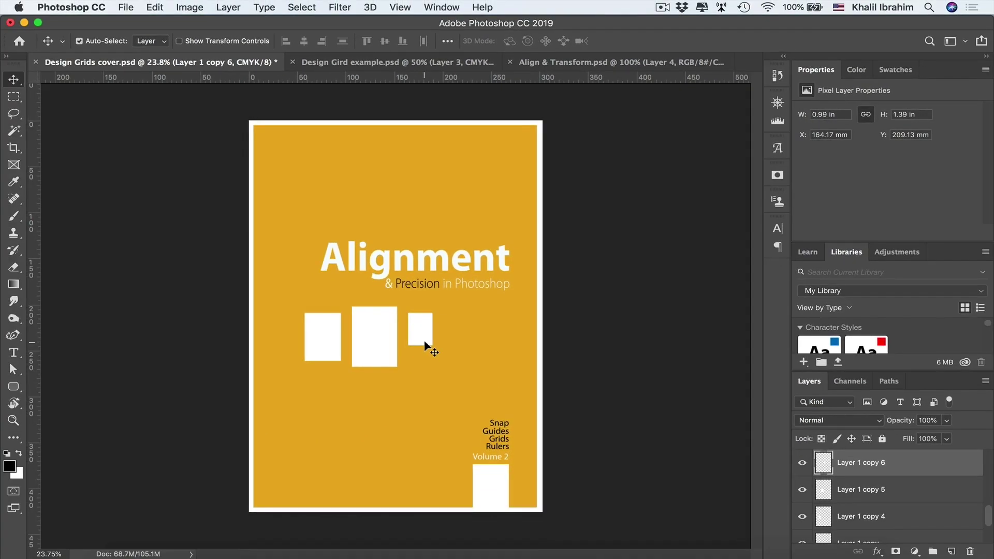
Add the middle rectangle to the selection and drag both further right.
key("shift")
left_click(392, 345, "shift")
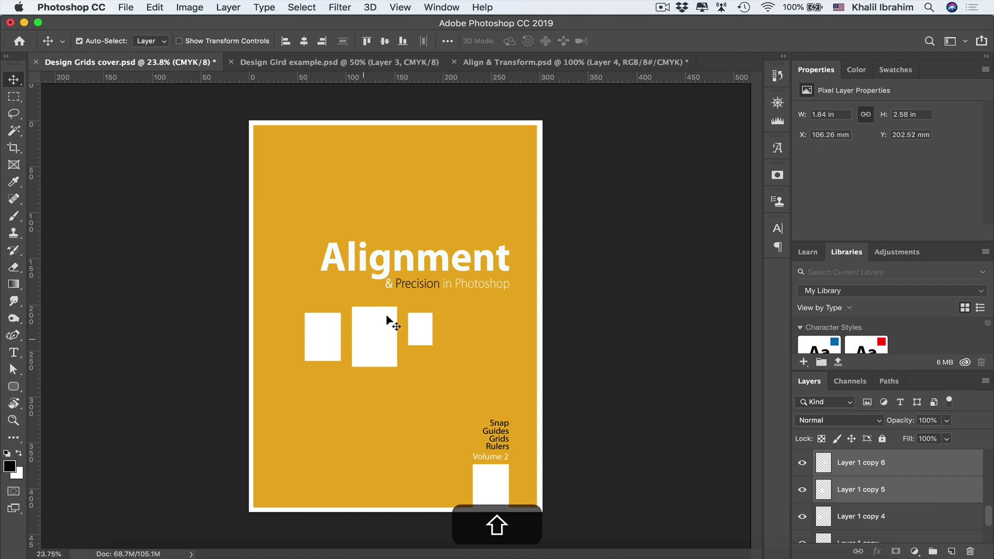
left_click_drag(387, 341, 423, 339)
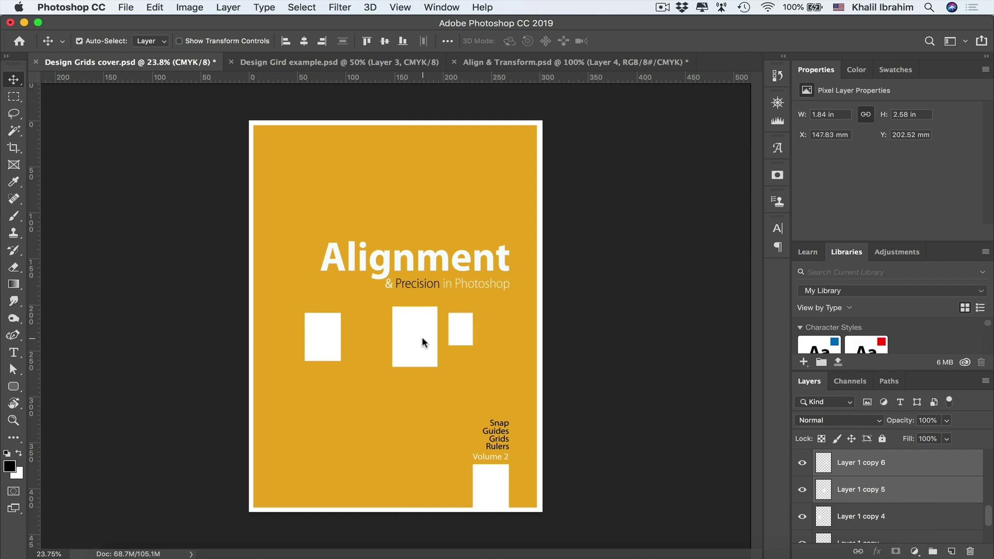
Add the left rectangle, then distribute horizontal centres and horizontal spacing across all three.
left_click(321, 336, "shift")
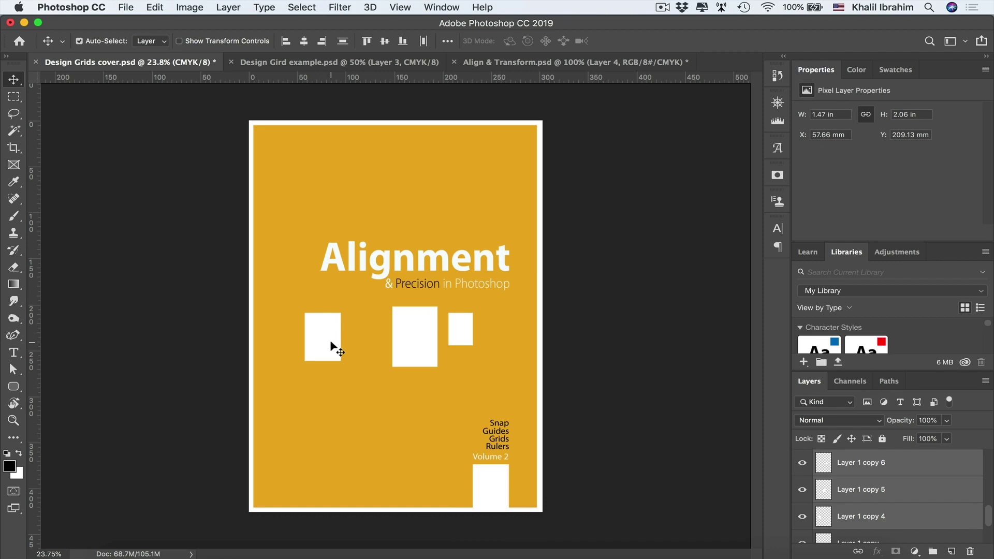
left_click(448, 41)
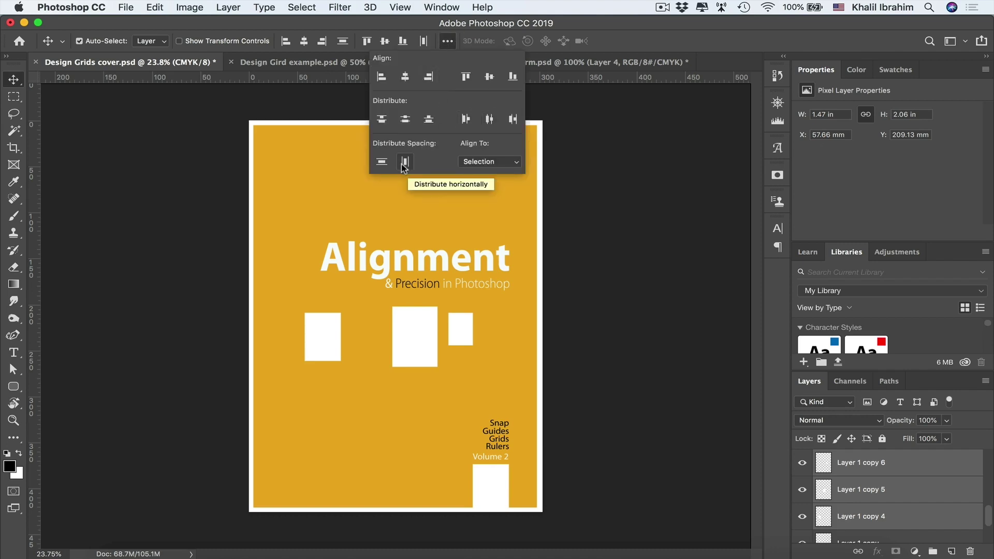
left_click(488, 120)
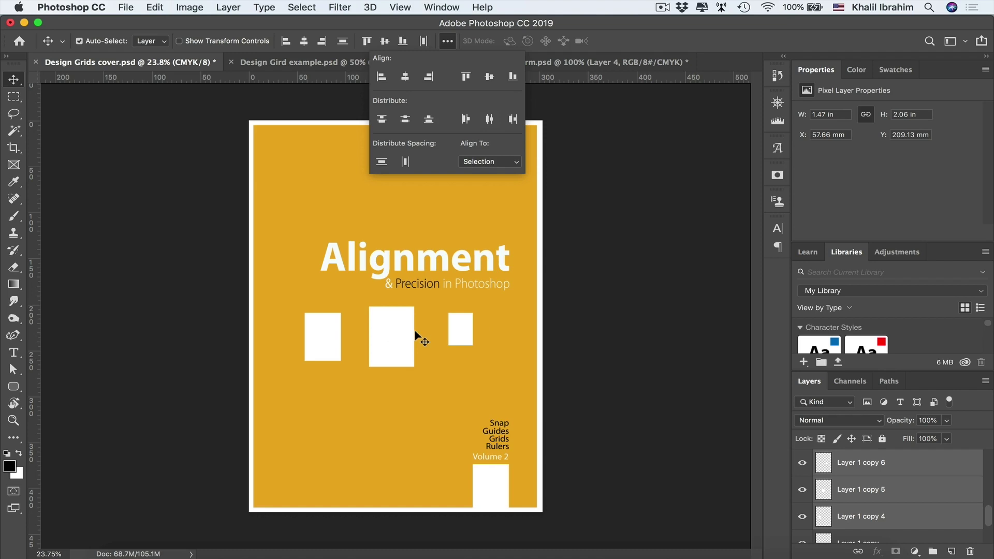
left_click(405, 162)
Switch Align To back to Canvas and align the three rectangles' bottom edges.
left_click(509, 161)
left_click(490, 171)
left_click(513, 77)
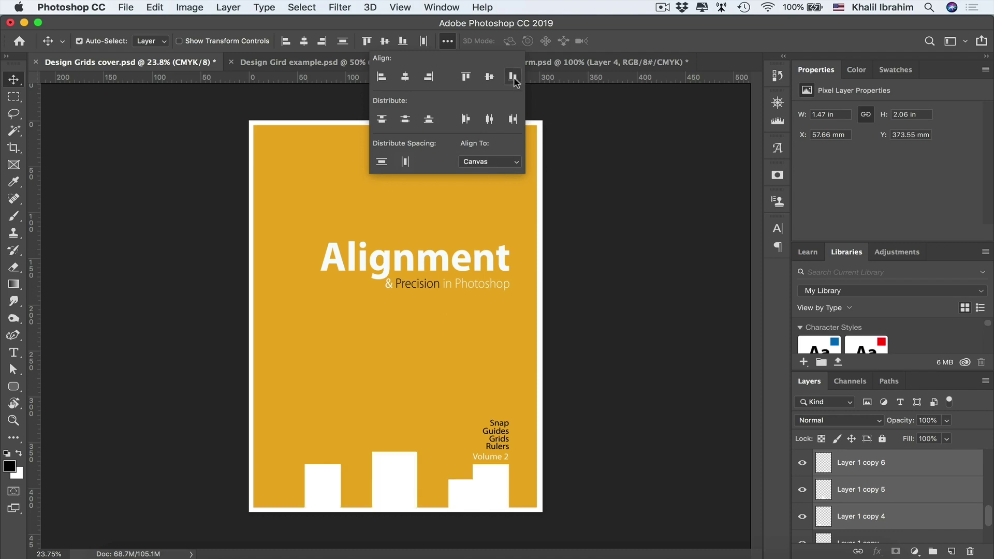